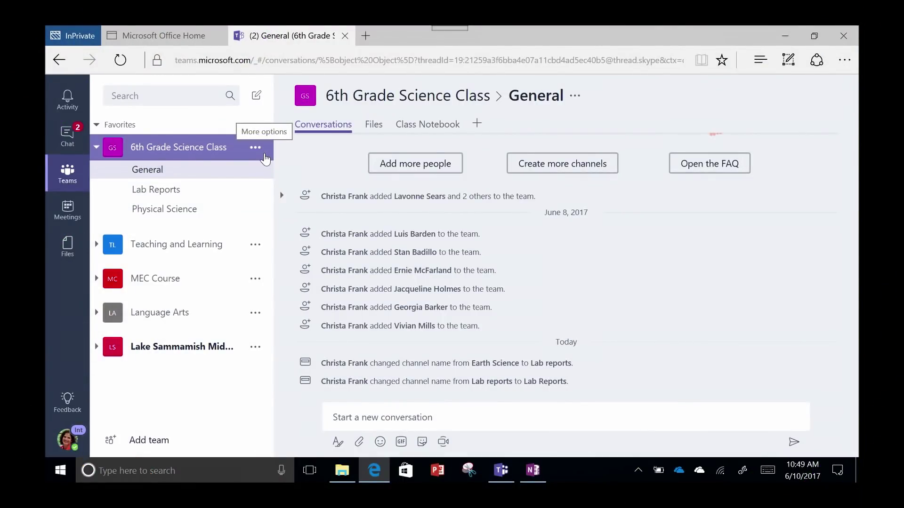
Step: Add a channel named 'Earth Science' to the 6th Grade Science Class team
left_click(256, 148)
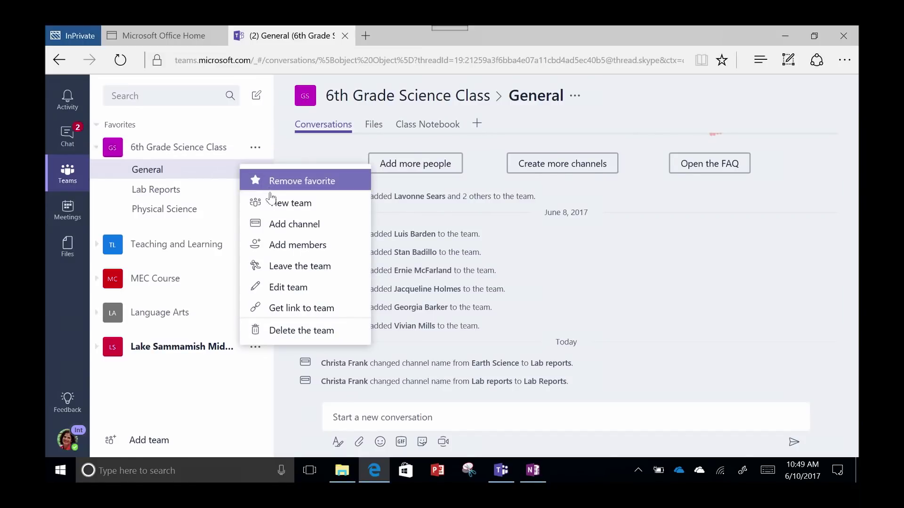
left_click(348, 234)
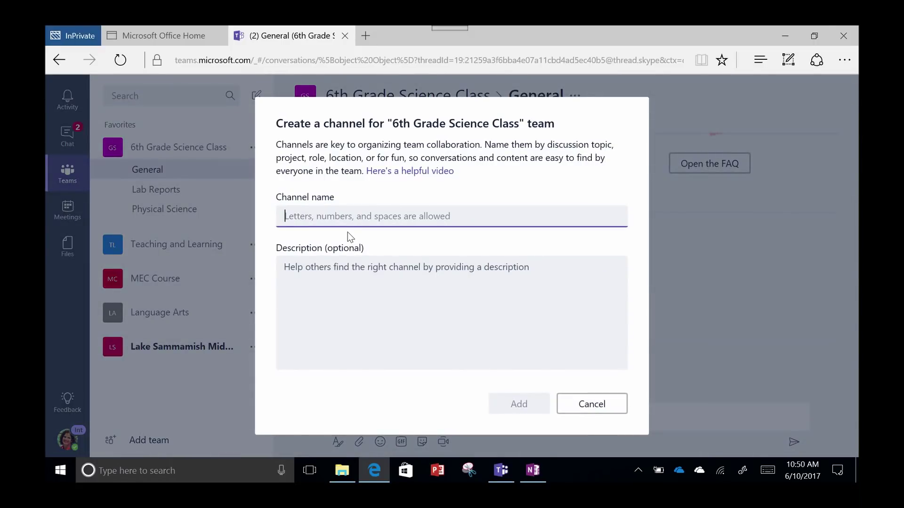
type("Eart")
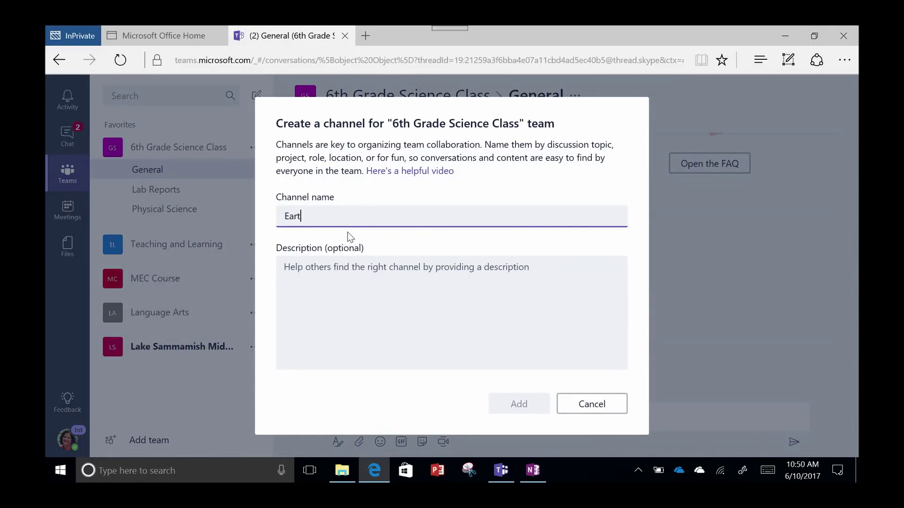
type("h Science")
left_click(373, 267)
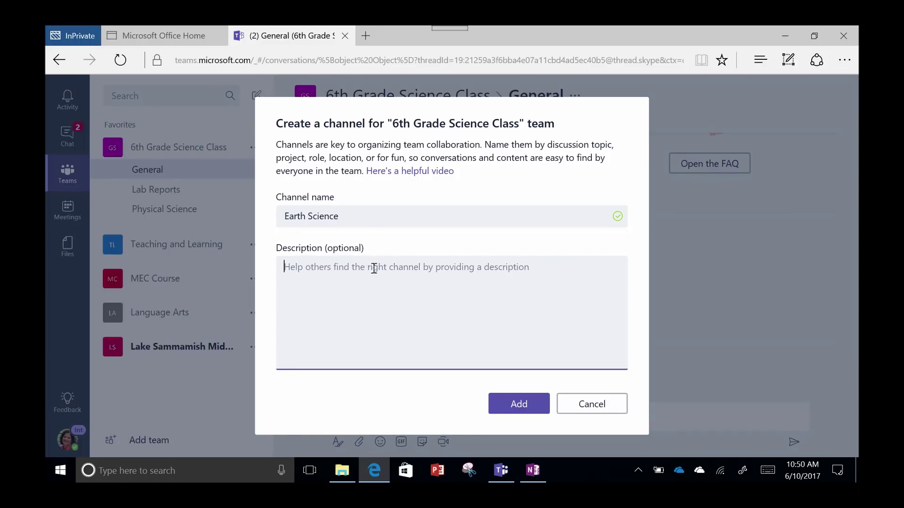
left_click(519, 404)
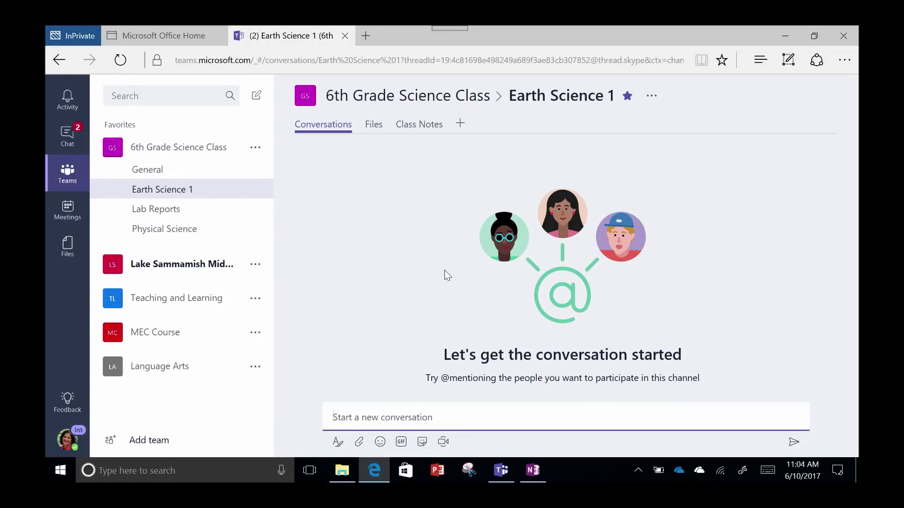
left_click(68, 247)
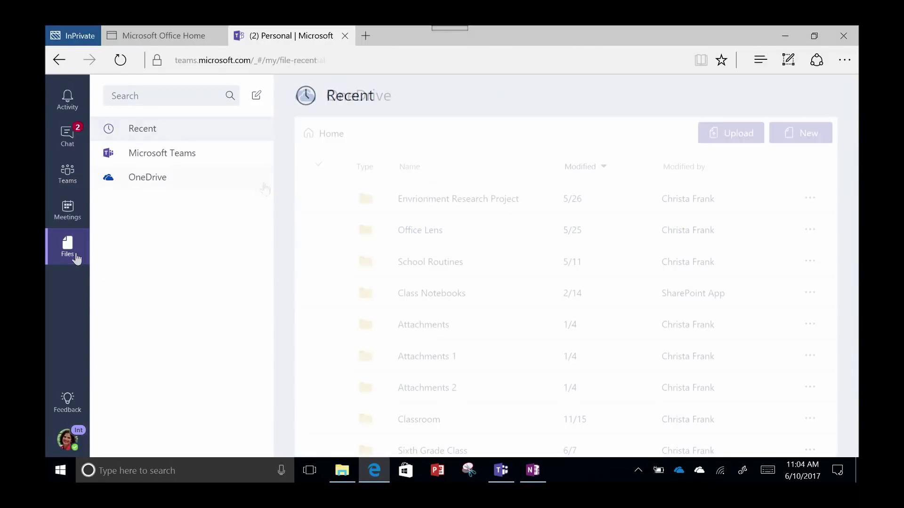
left_click(210, 163)
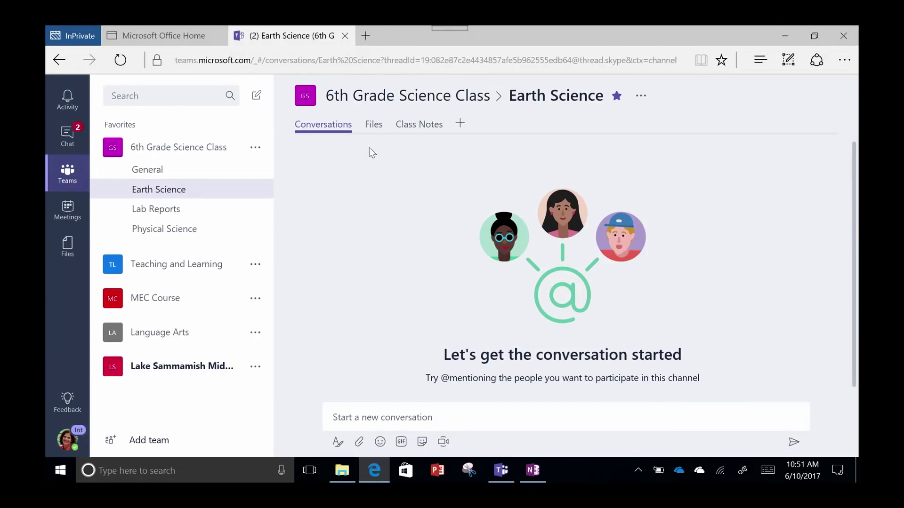
Step: Add an Excel tab to Earth Science that displays Science Labs Data.xlsx
left_click(459, 126)
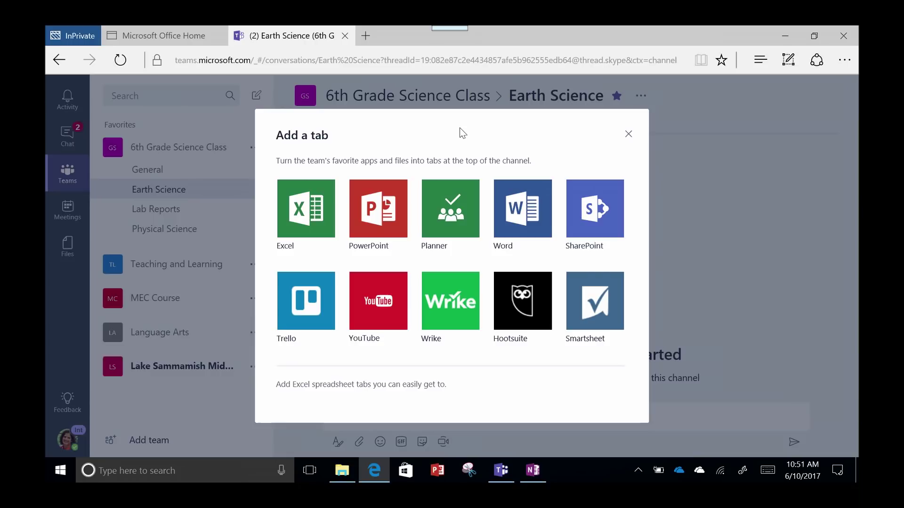
left_click(306, 216)
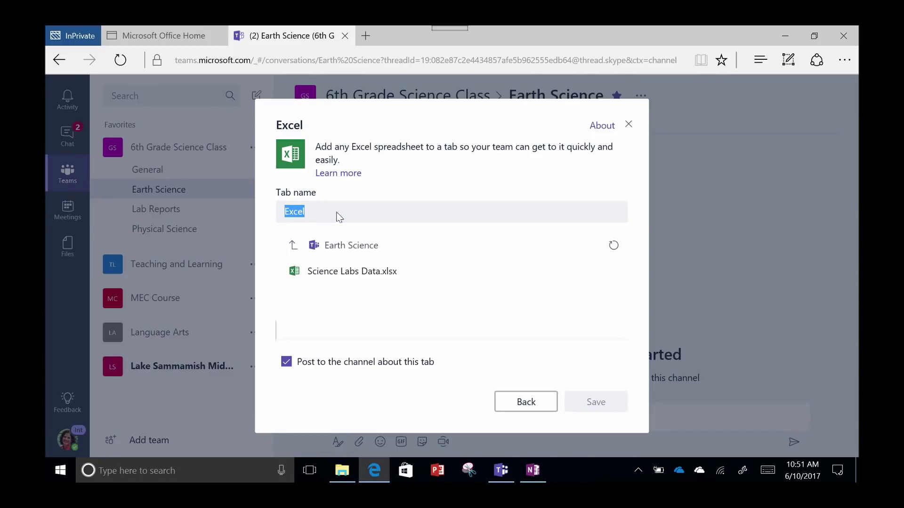
left_click(338, 272)
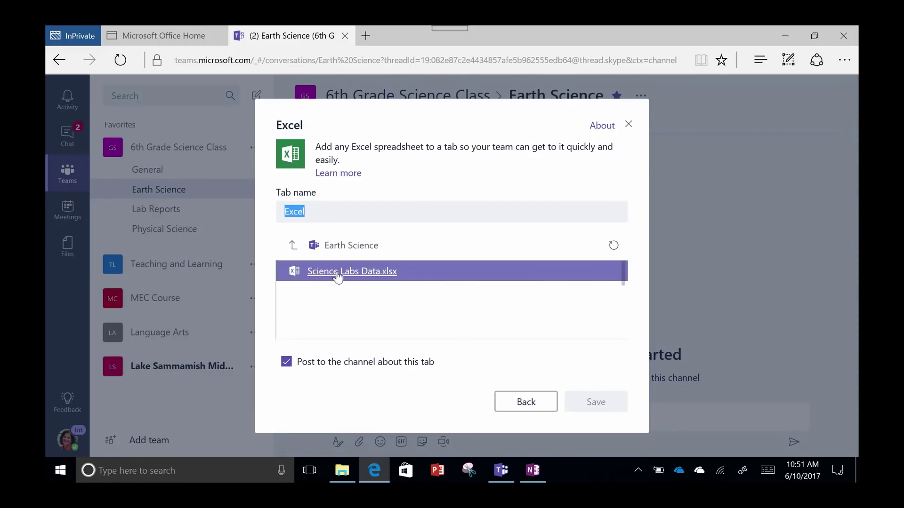
left_click(338, 274)
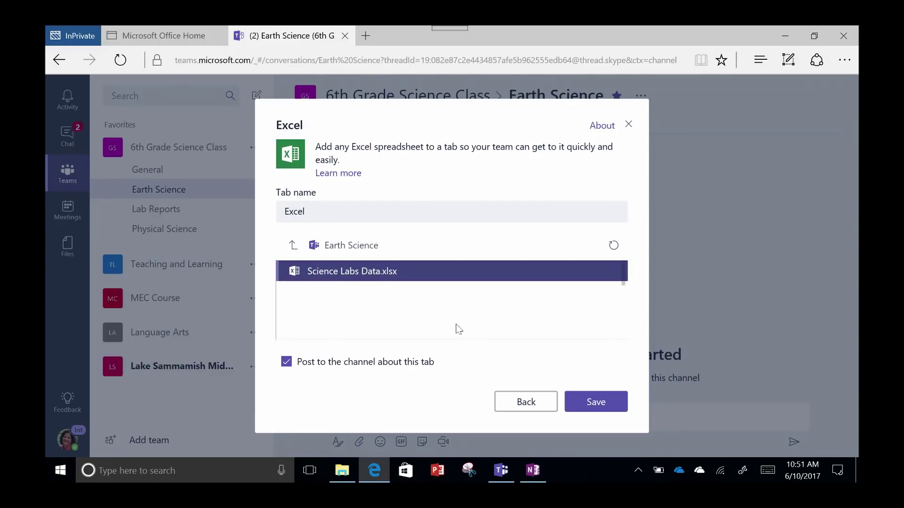
left_click(610, 408)
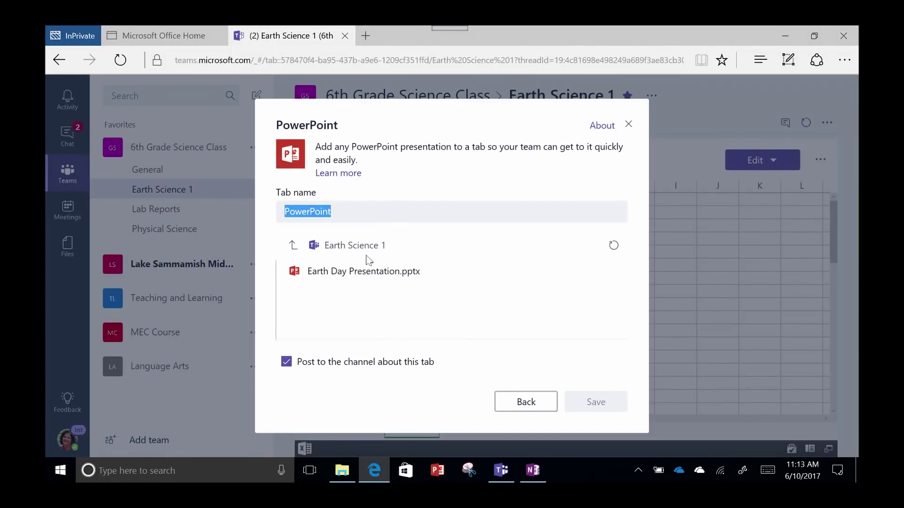
Step: Select Earth Day Presentation.pptx for the new PowerPoint tab and save it
left_click(372, 271)
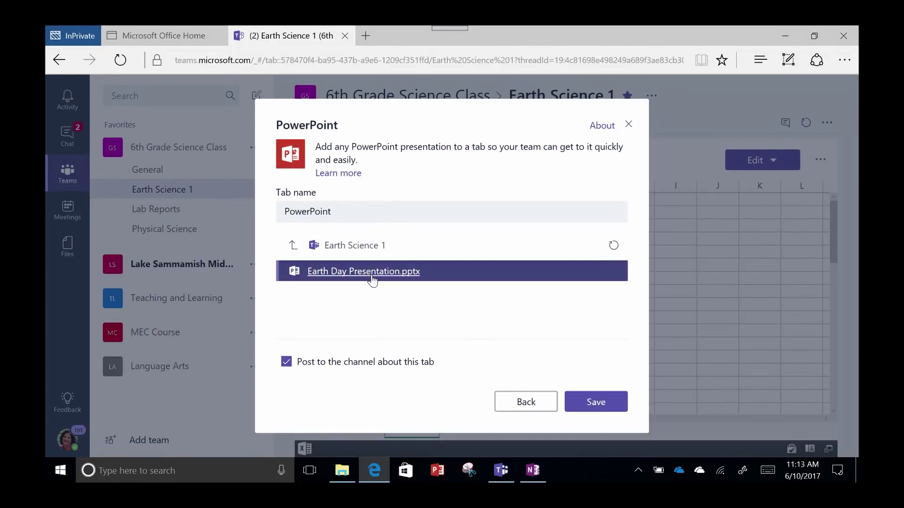
left_click(596, 401)
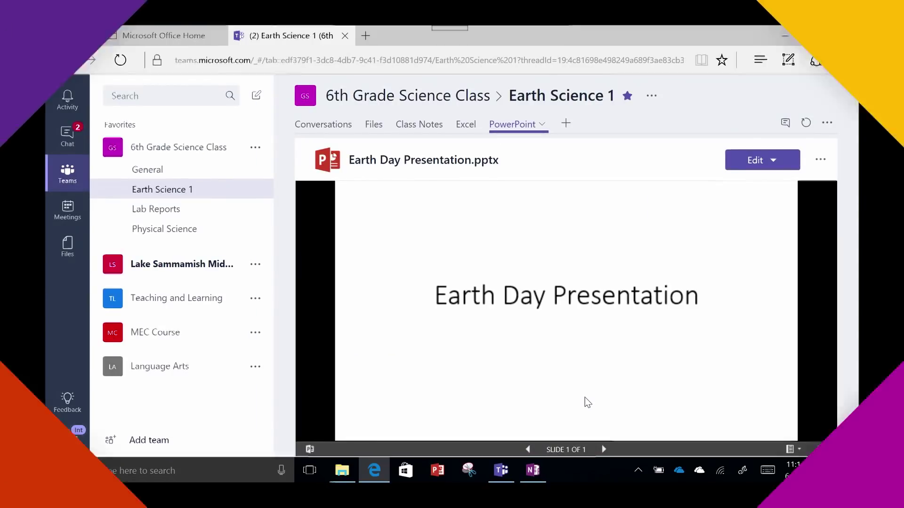